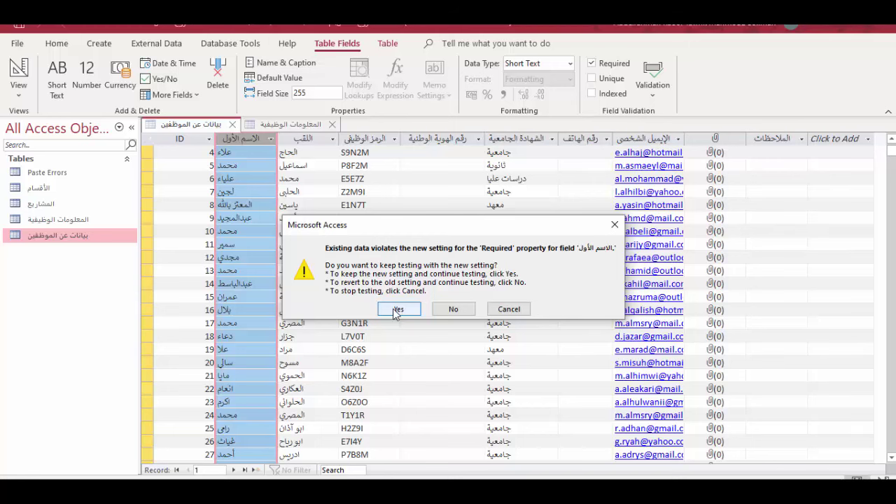
# Accept the required first-name warning, then add record 740 with a first name, surname and job code dsds.
pyautogui.click(397, 309)
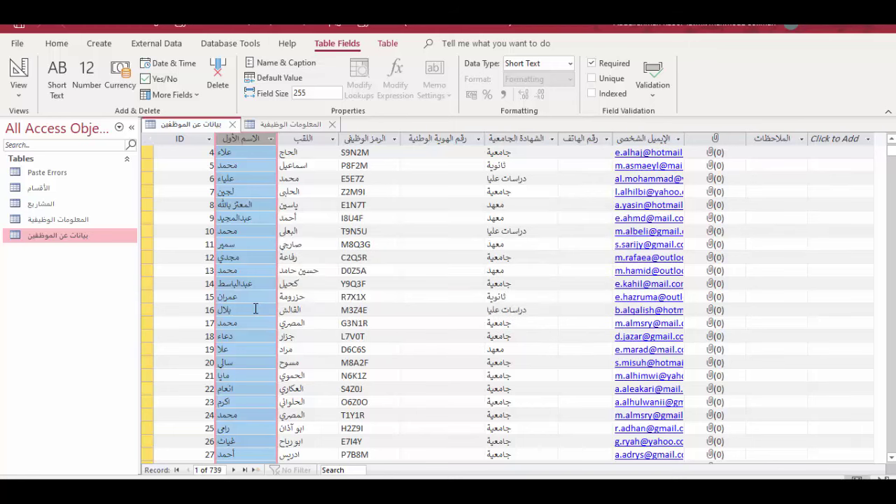
pyautogui.scroll(-4, 255, 308)
pyautogui.scroll(-7, 255, 309)
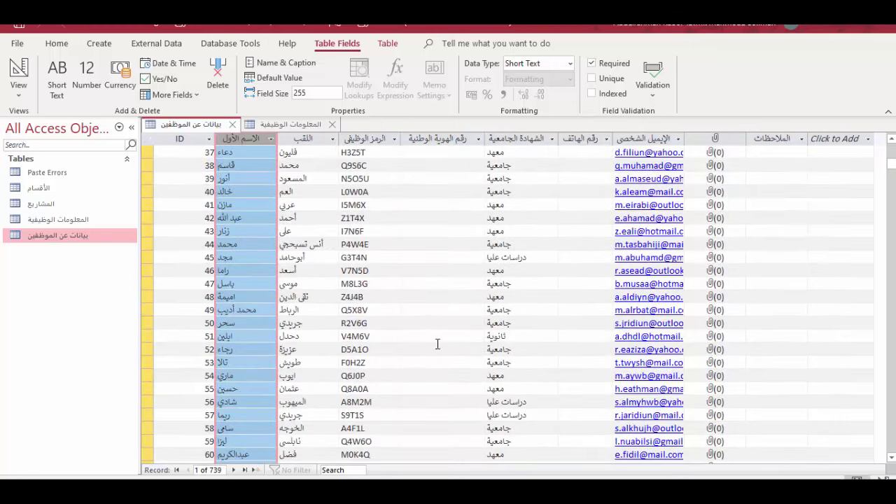
pyautogui.click(254, 470)
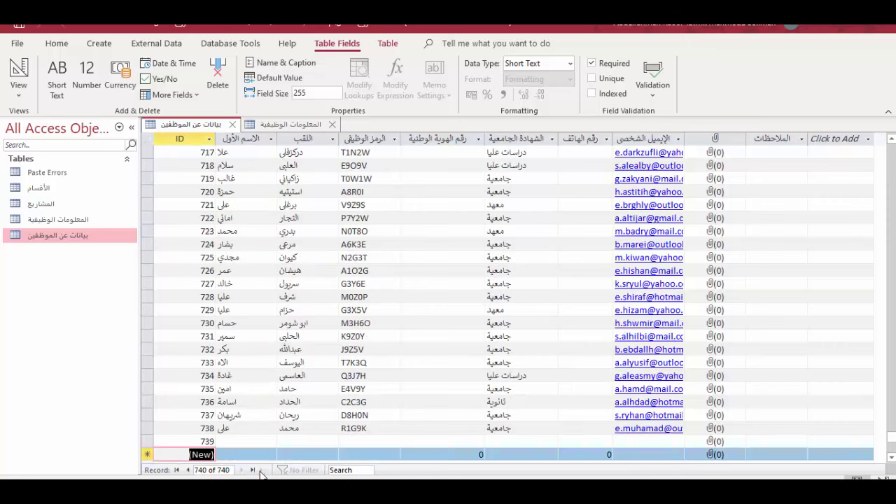
pyautogui.press('Tab')
pyautogui.press('Tab')
pyautogui.press('Tab')
pyautogui.write('dsds')
pyautogui.click(367, 270)
# Turn on Unique for the الرمز الوظيفي column from the Field Validation group.
pyautogui.click(246, 403)
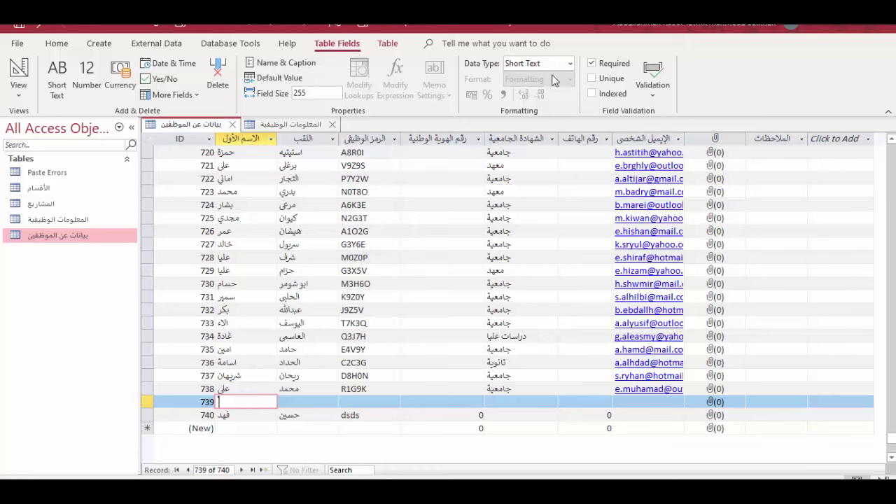
pyautogui.click(365, 138)
pyautogui.click(591, 78)
# Enter duplicate job code R1G9K for record 739 and dismiss the duplicate-values error.
pyautogui.click(369, 402)
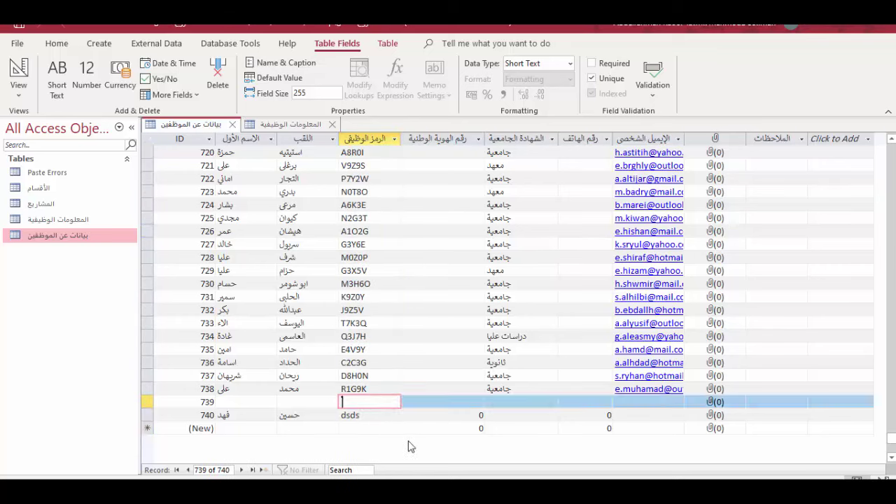
pyautogui.write('R1G9K')
pyautogui.press('Tab')
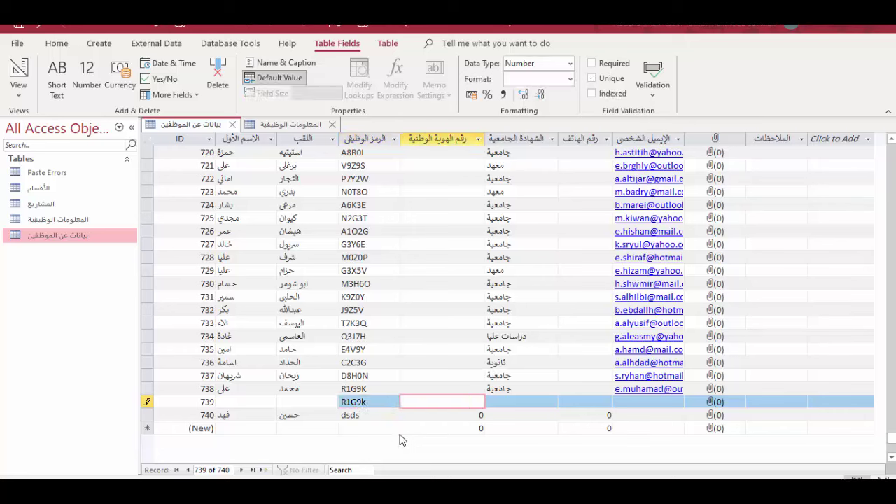
pyautogui.click(374, 413)
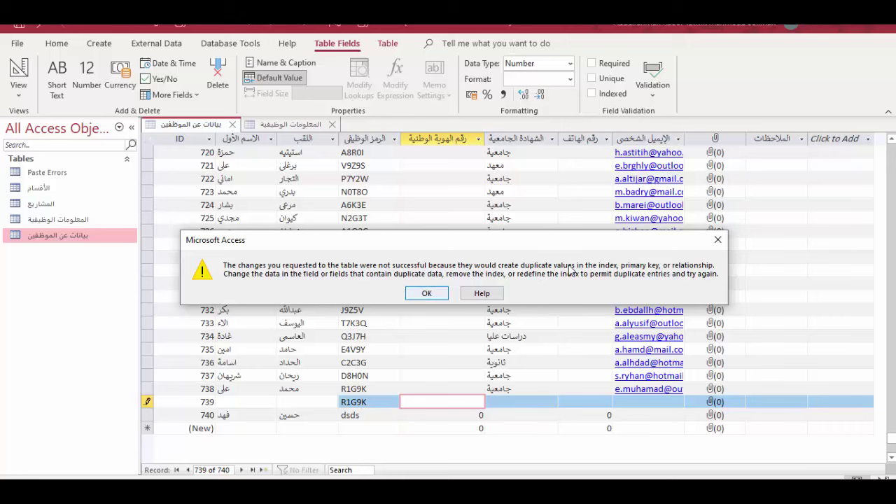
pyautogui.click(718, 240)
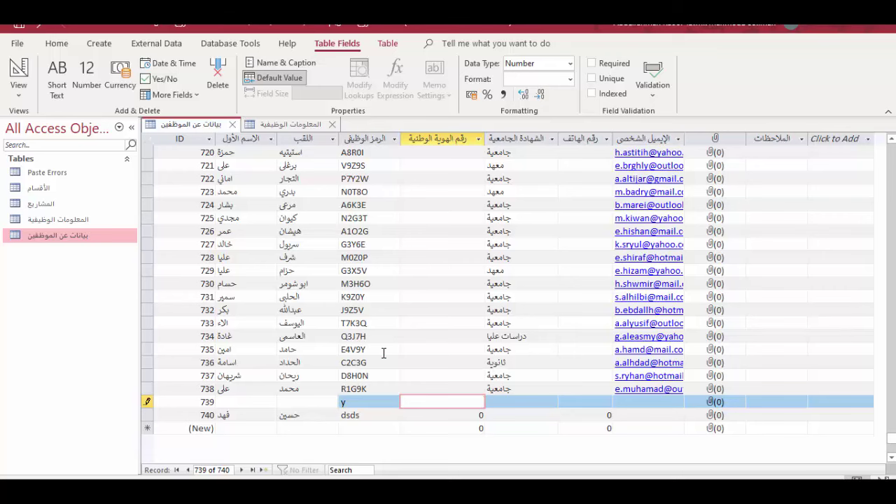
pyautogui.click(384, 349)
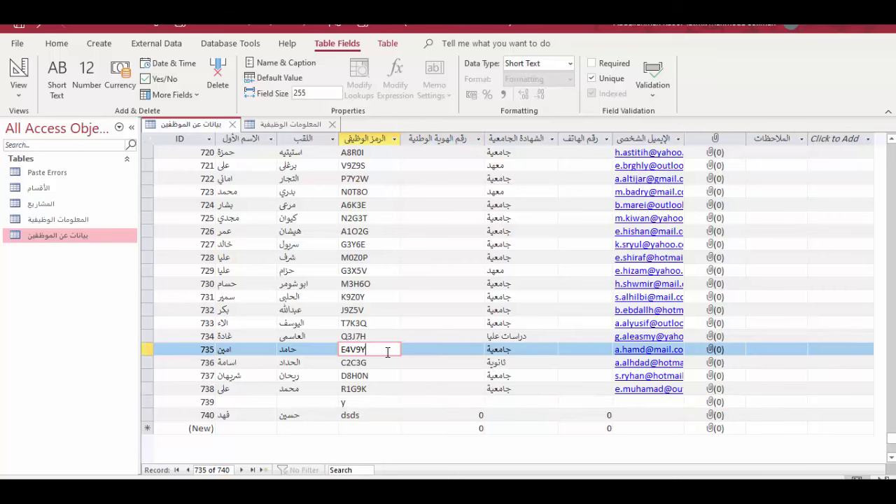
pyautogui.click(360, 404)
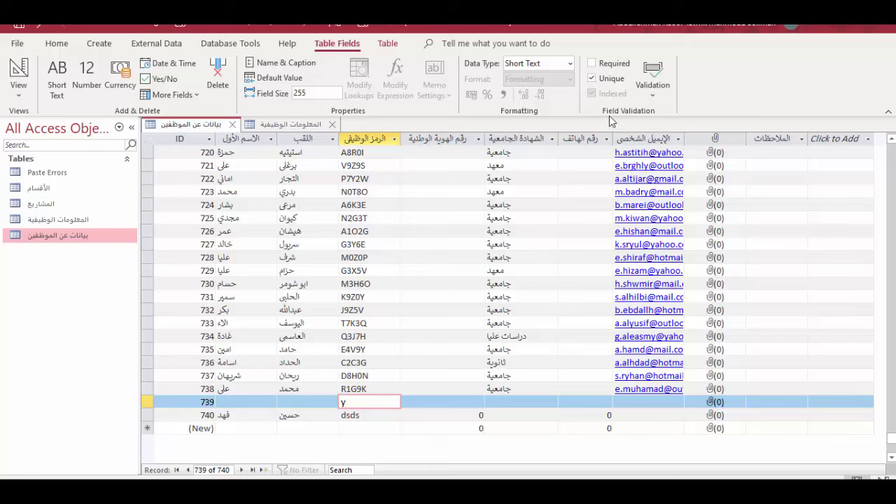
pyautogui.click(417, 362)
pyautogui.click(496, 348)
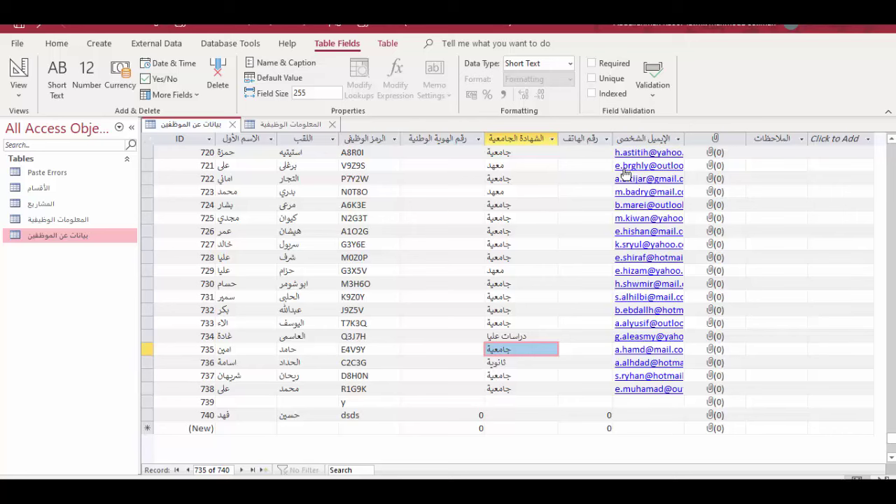
pyautogui.click(364, 137)
pyautogui.click(385, 257)
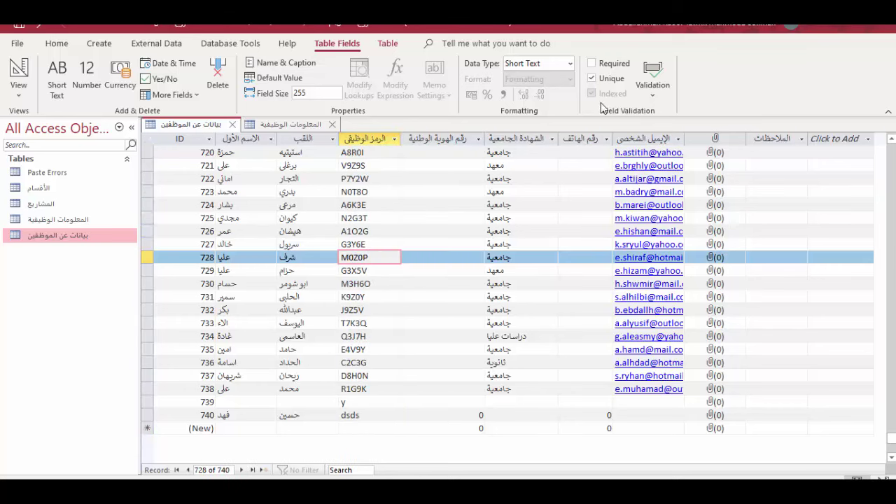
pyautogui.click(516, 138)
pyautogui.scroll(10, 348, 238)
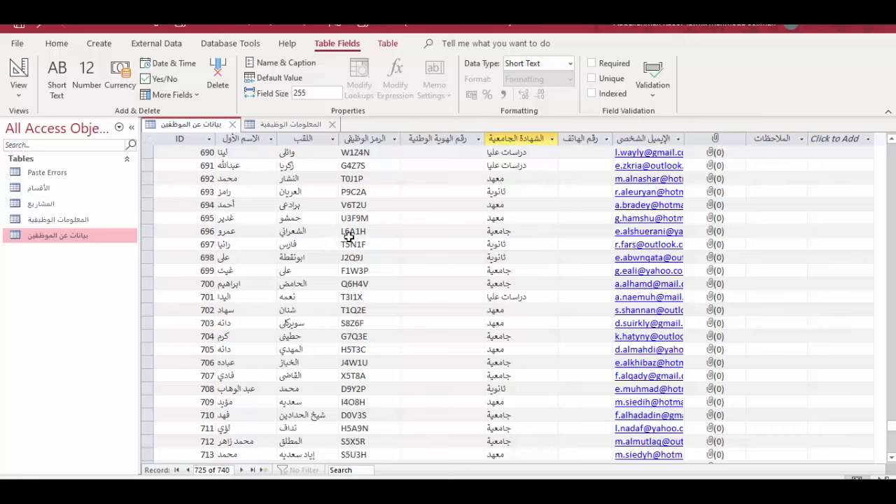
# Switch the المعلومات الوظيفية table to Design View and select its القسم field.
pyautogui.click(67, 221)
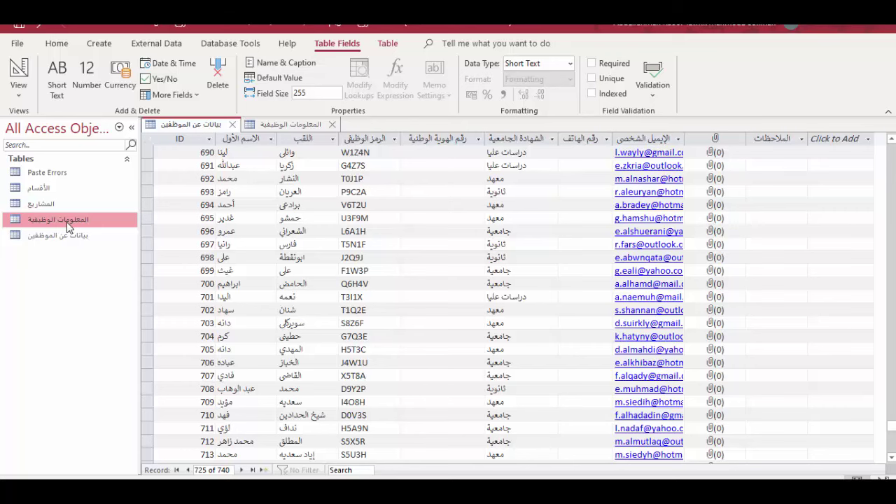
pyautogui.click(19, 89)
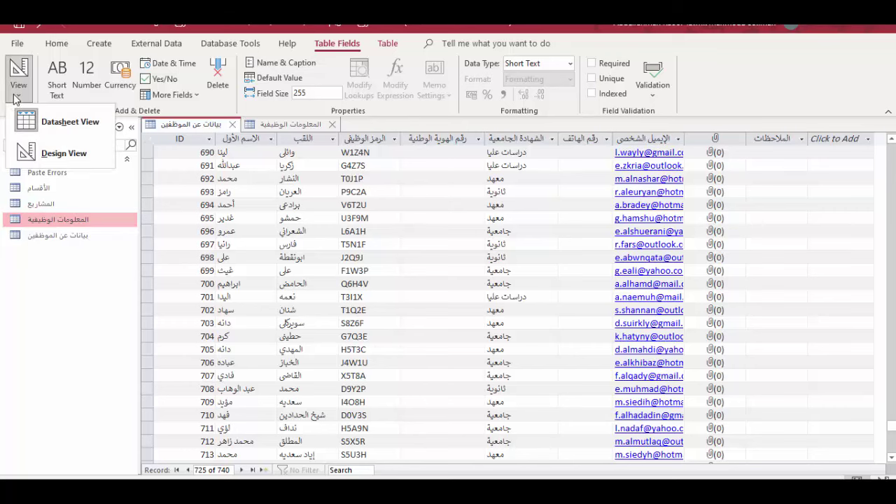
pyautogui.click(61, 151)
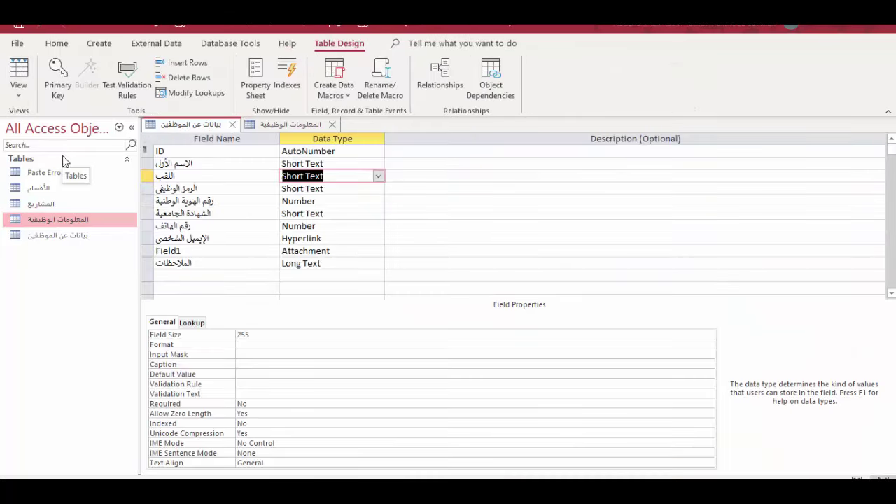
pyautogui.click(290, 124)
pyautogui.click(19, 89)
pyautogui.click(49, 120)
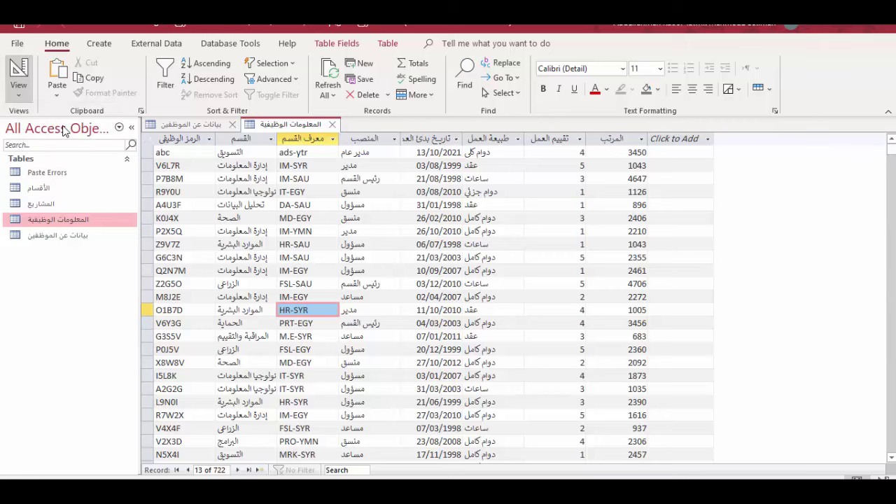
pyautogui.click(18, 95)
pyautogui.click(38, 150)
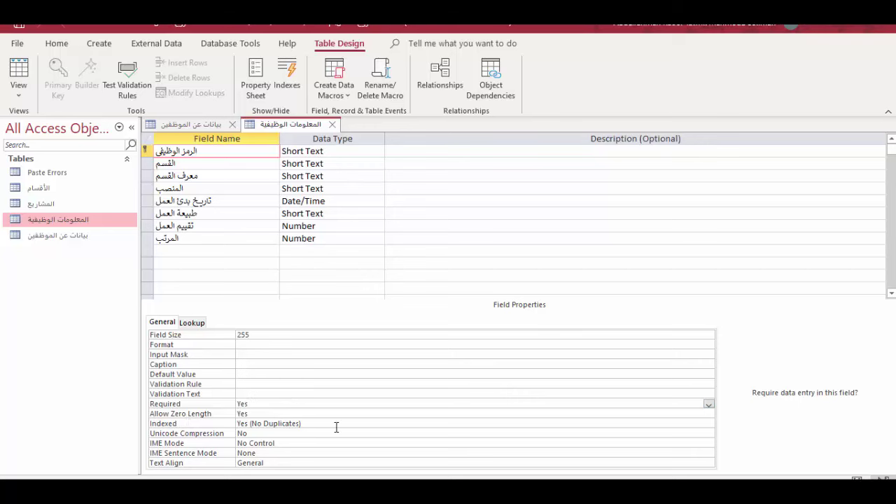
pyautogui.click(312, 164)
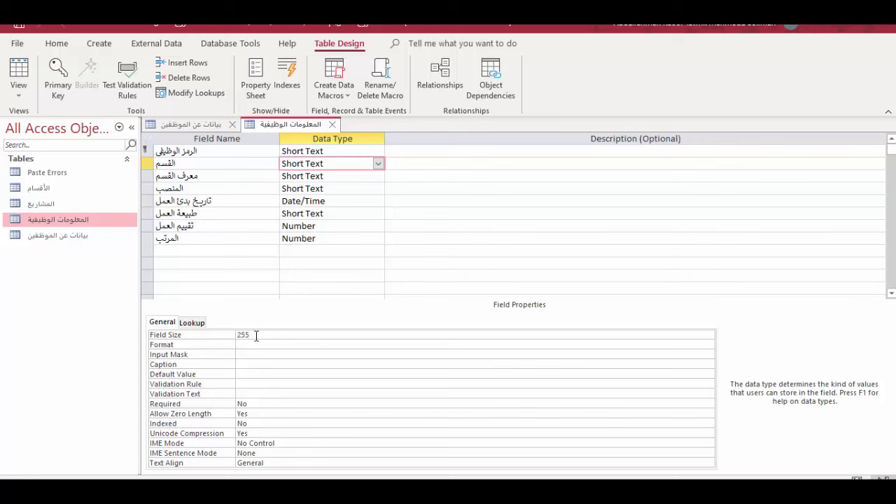
# Reduce the القسم field's Field Size from 255 to 10.
pyautogui.click(229, 331)
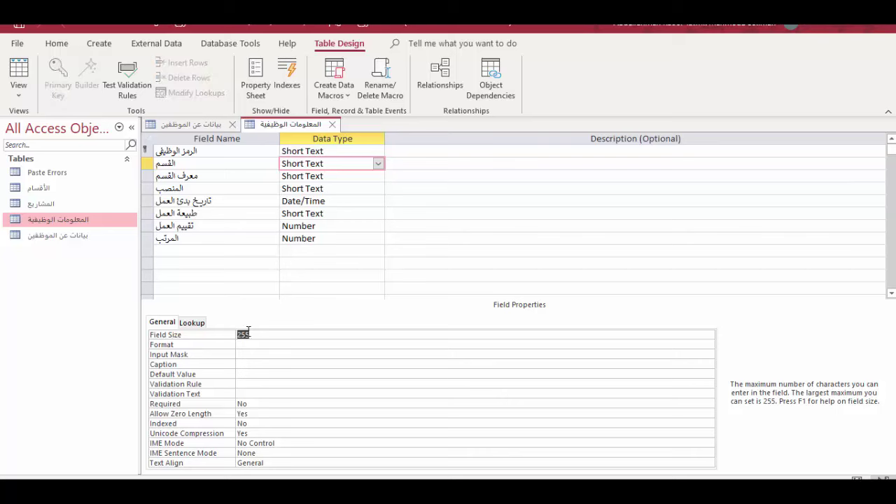
pyautogui.write('10')
pyautogui.click(270, 354)
pyautogui.click(324, 263)
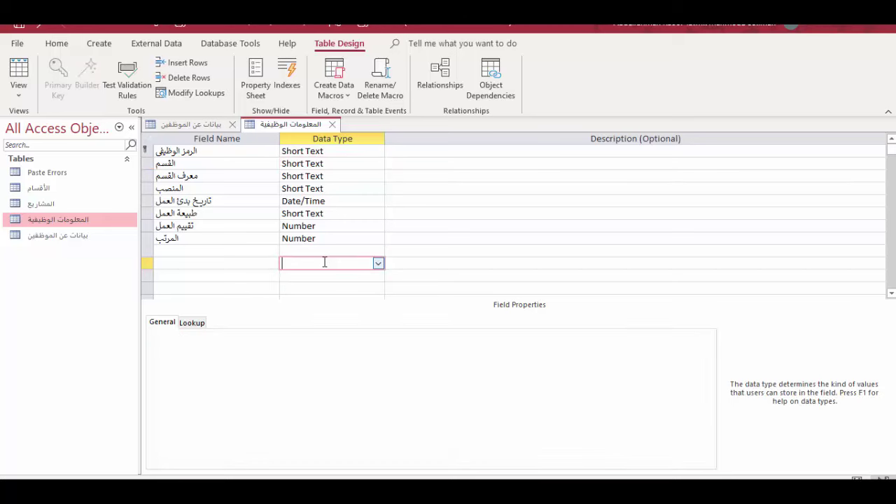
# Try closing the المعلومات الوظيفية design, decline the data-loss warning, and bring back the save prompt.
pyautogui.click(331, 126)
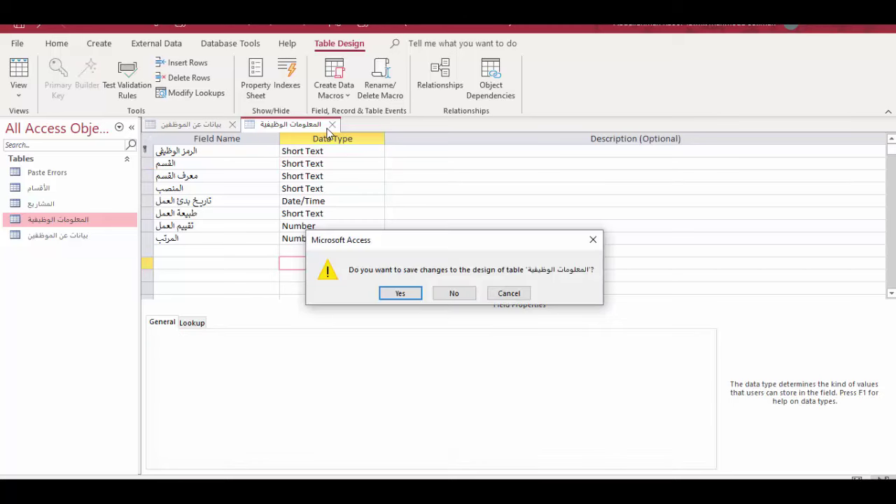
pyautogui.click(400, 294)
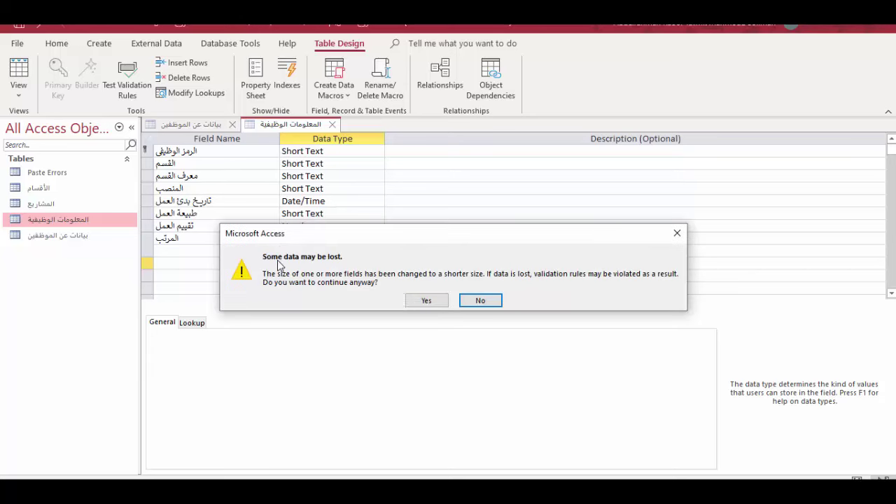
pyautogui.moveTo(311, 236); pyautogui.dragTo(293, 206)
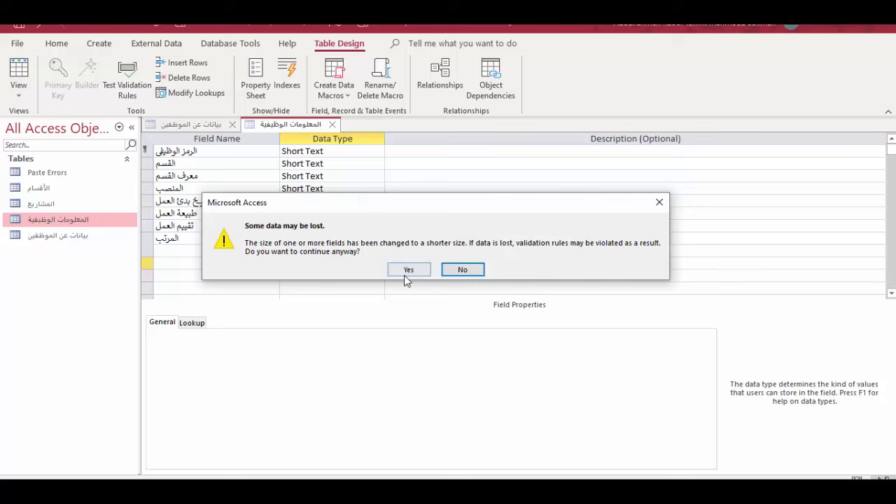
pyautogui.click(456, 271)
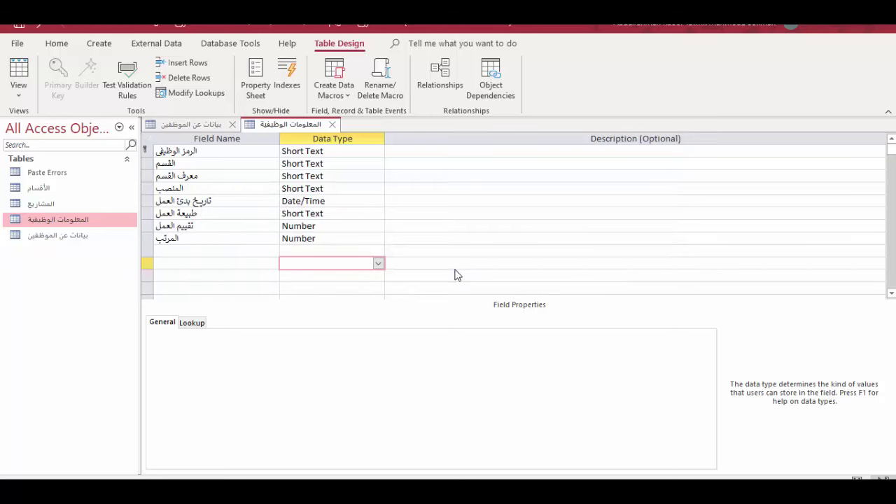
pyautogui.click(333, 125)
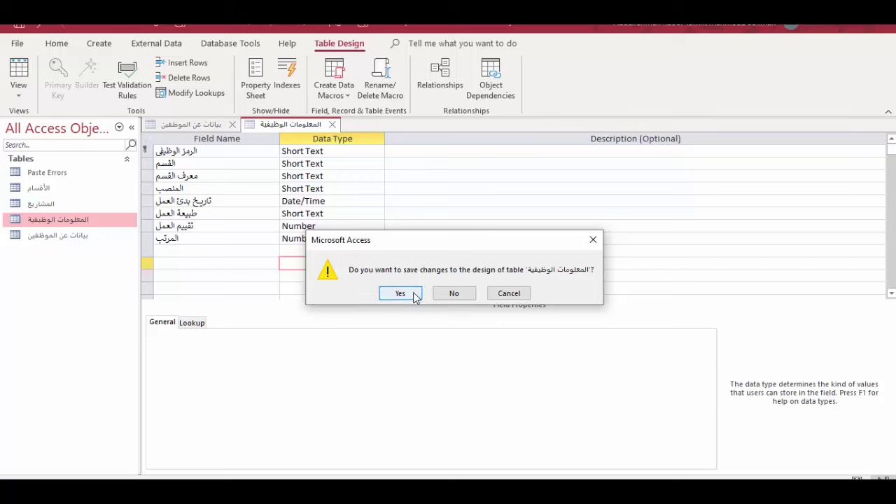
# Cancel the save prompt and change the القسم Field Size to 20.
pyautogui.click(468, 296)
pyautogui.click(232, 169)
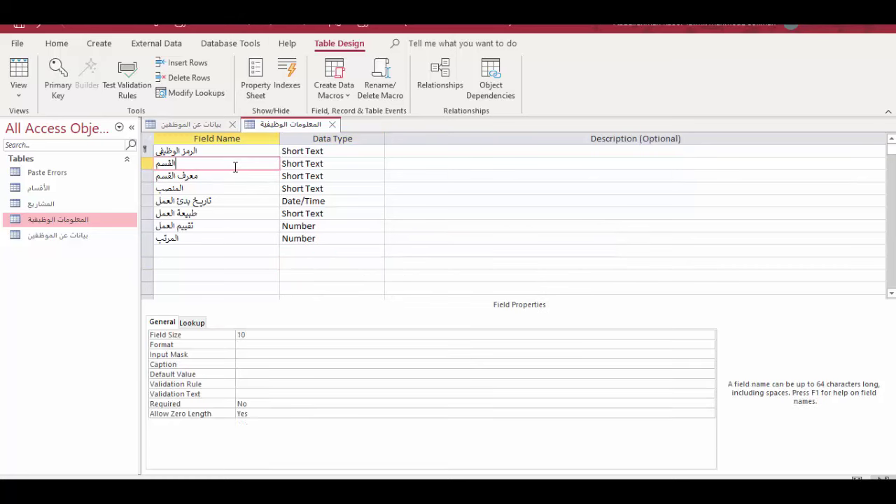
pyautogui.click(228, 334)
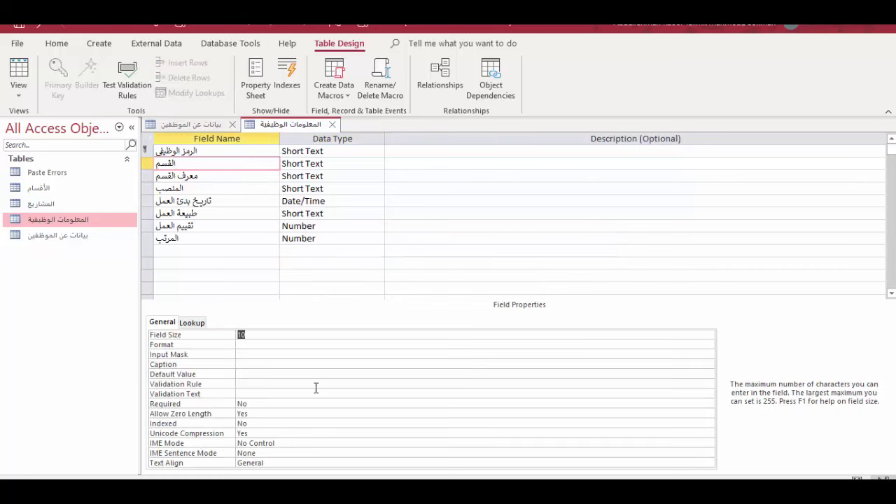
pyautogui.write('20')
# Save and close the table design, accepting the data-loss warning on the second attempt.
pyautogui.click(332, 124)
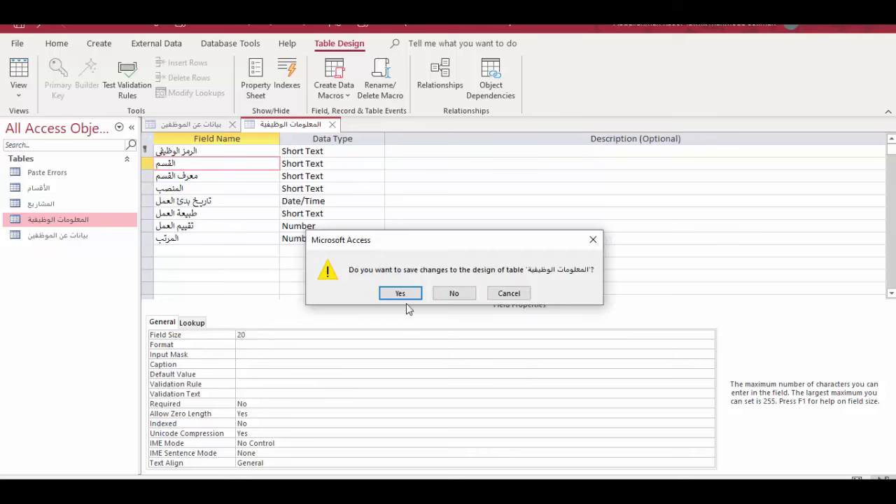
pyautogui.click(403, 293)
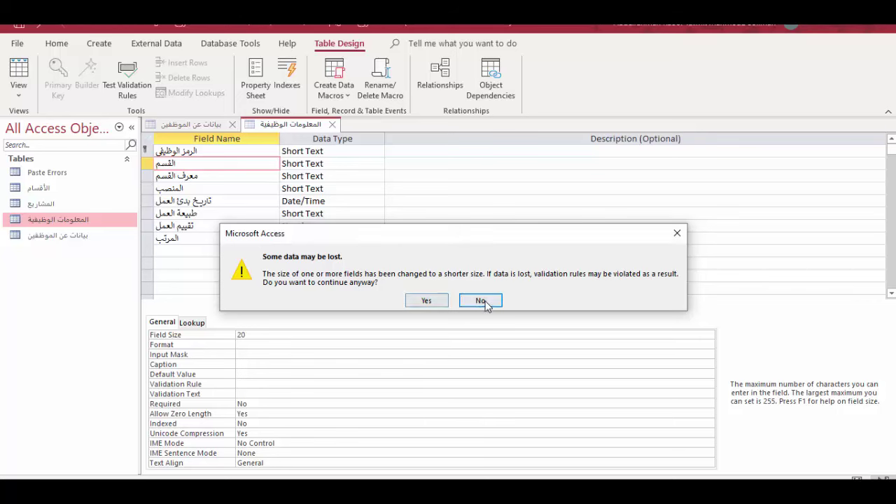
pyautogui.click(481, 300)
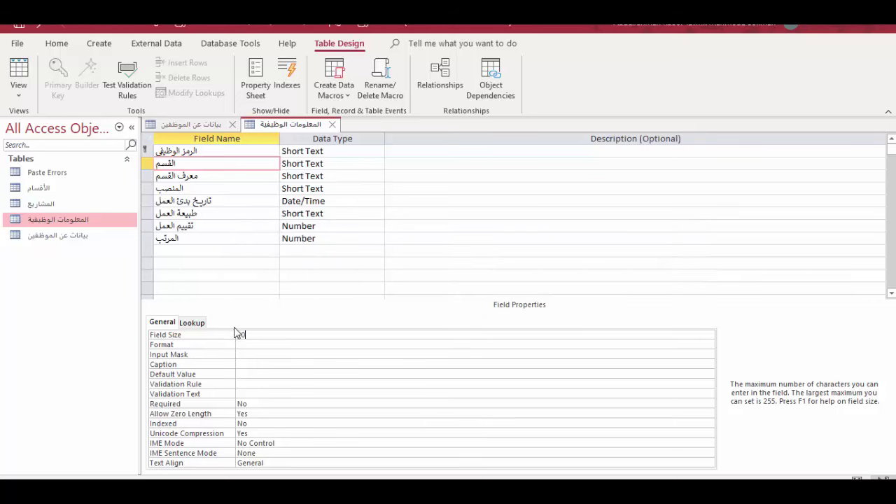
pyautogui.click(332, 124)
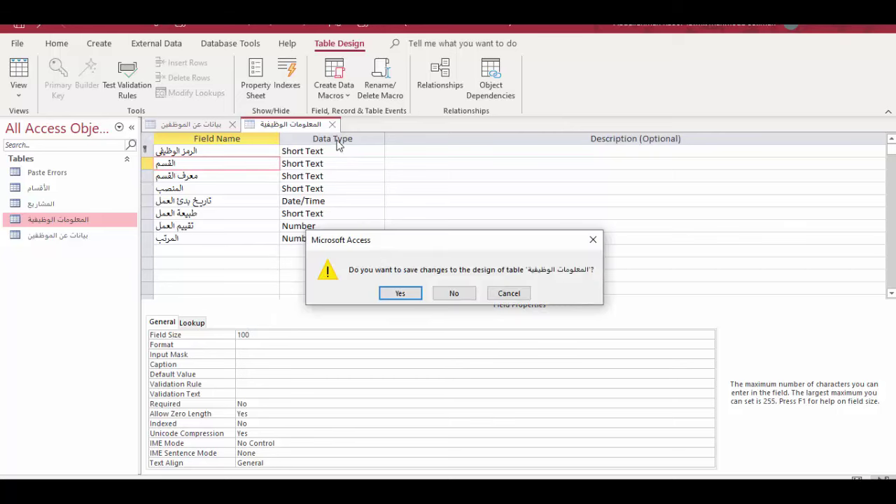
pyautogui.click(396, 295)
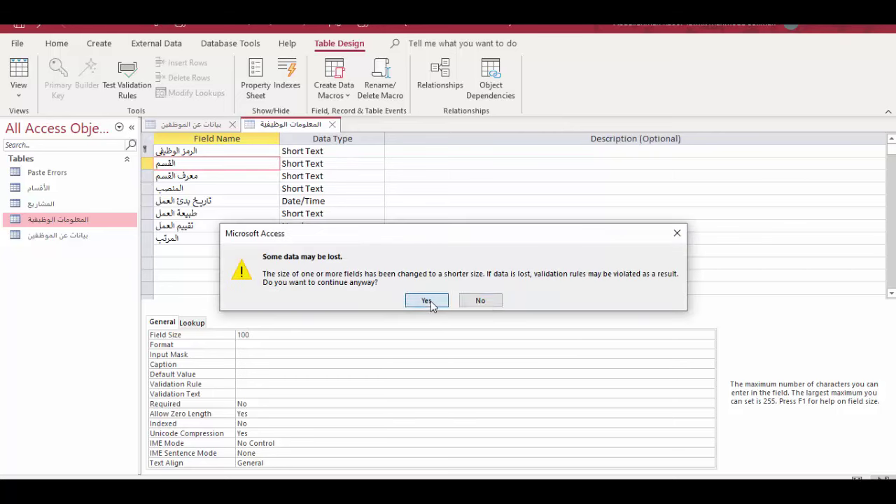
pyautogui.click(427, 301)
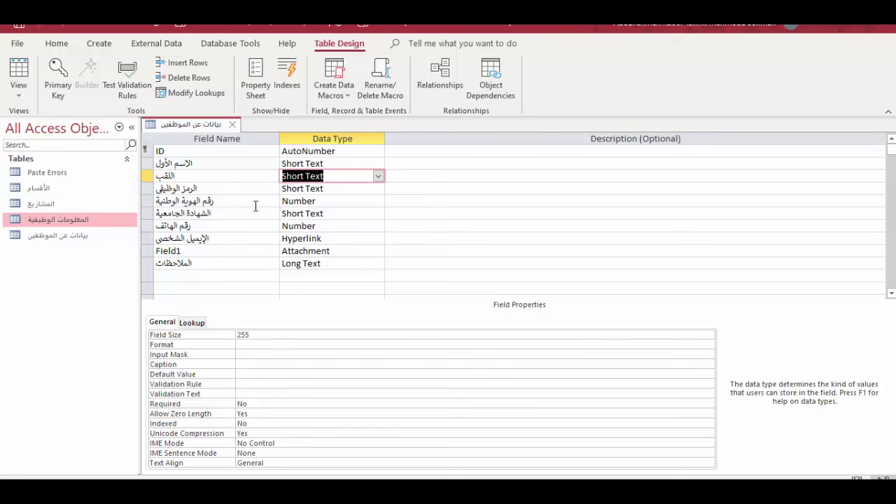
# Open the بيانات عن الموظفين and المعلومات الوظيفية datasheets and select a تقييم العمل cell.
pyautogui.doubleClick(63, 237)
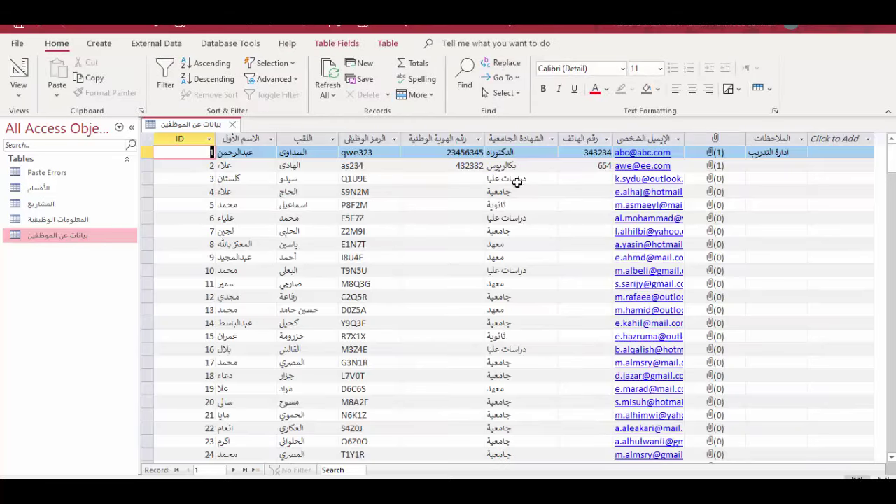
pyautogui.click(468, 217)
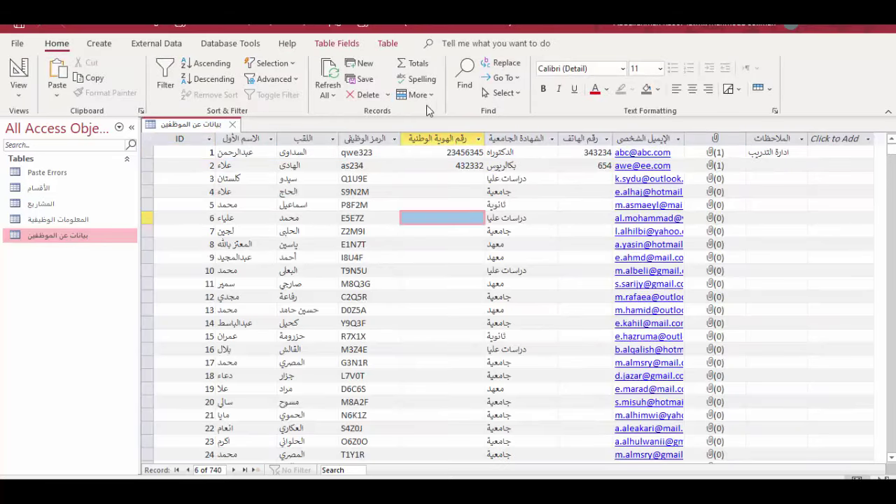
pyautogui.click(336, 43)
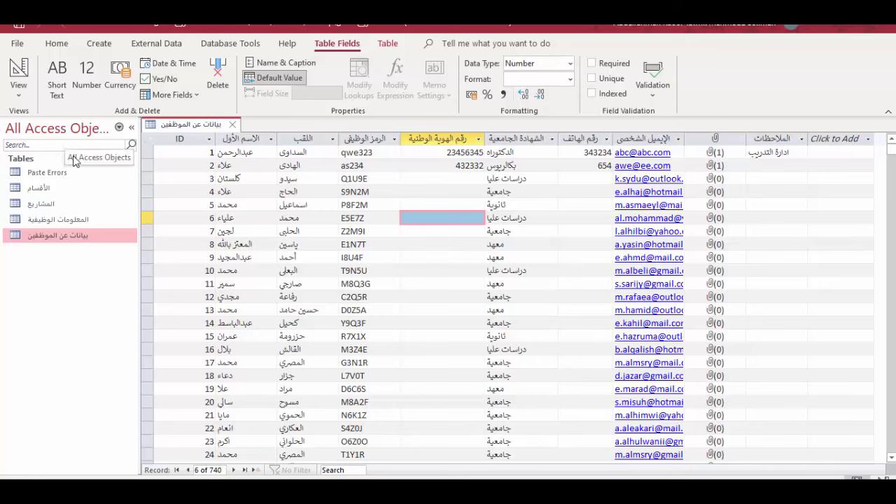
pyautogui.doubleClick(70, 220)
pyautogui.click(553, 178)
# Switch تقييم العمل from Percent to Standard format with zero decimal places.
pyautogui.click(553, 205)
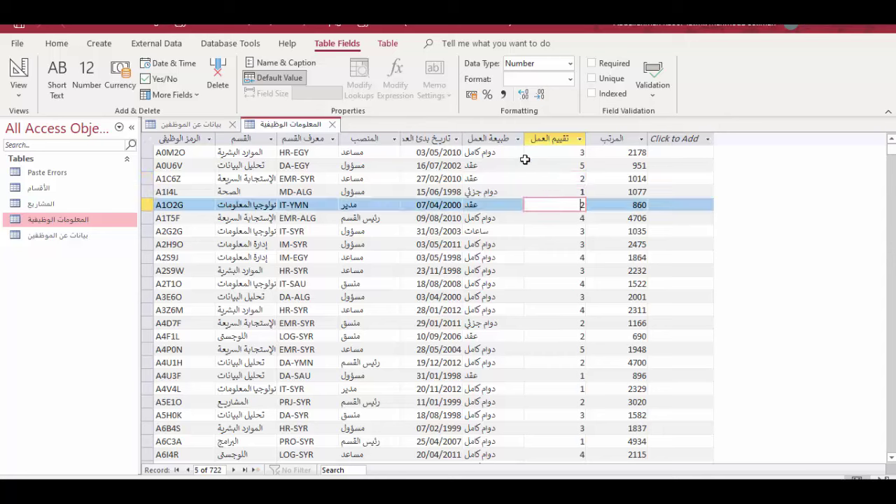
pyautogui.click(487, 95)
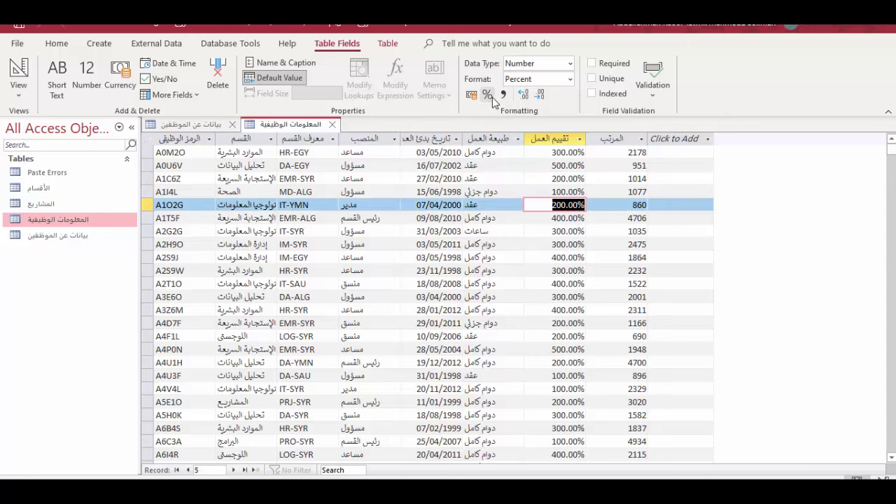
pyautogui.click(553, 138)
pyautogui.click(568, 193)
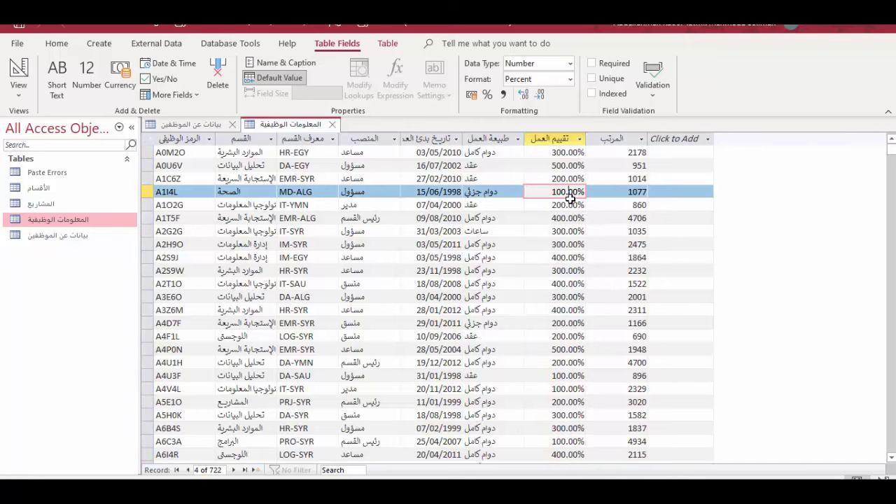
pyautogui.click(501, 94)
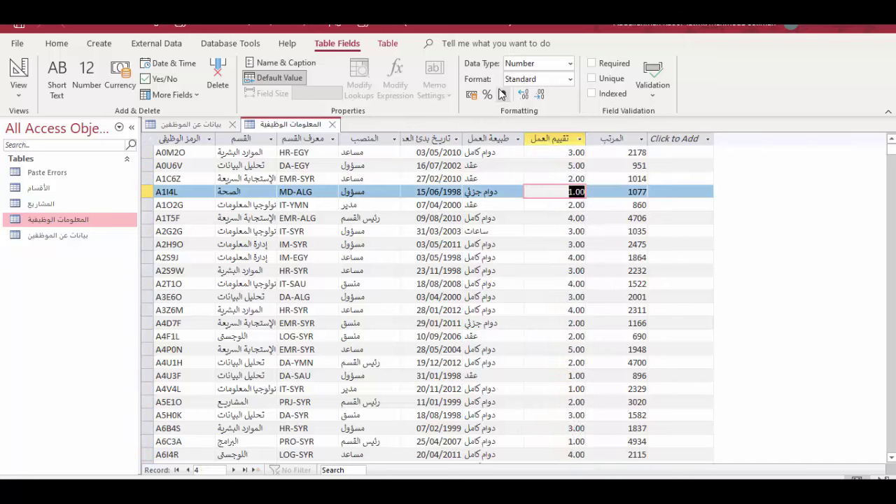
pyautogui.click(540, 95)
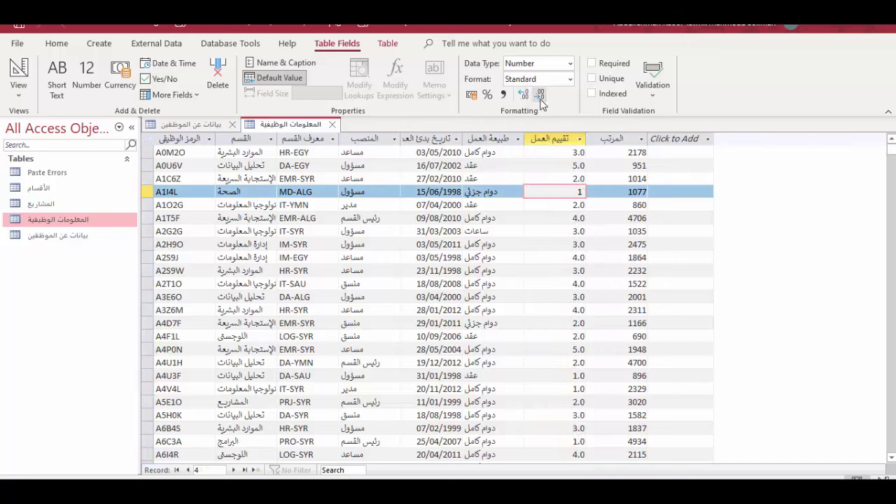
pyautogui.click(523, 94)
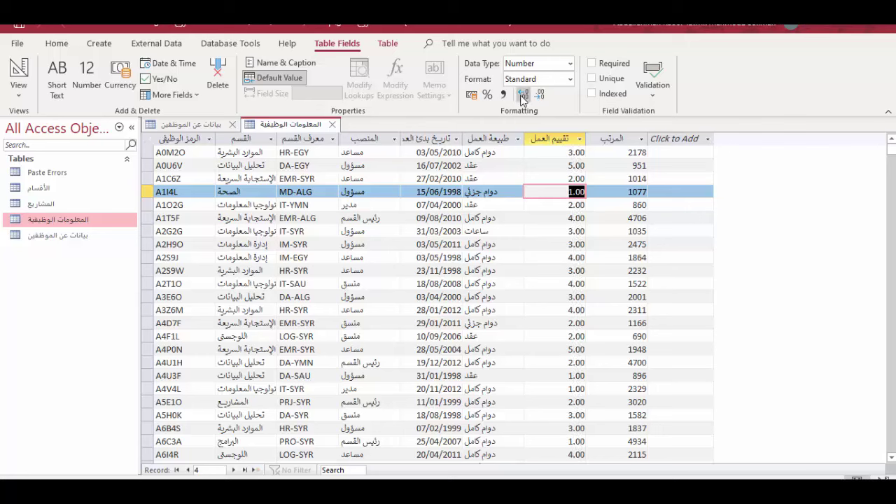
pyautogui.click(523, 94)
pyautogui.click(539, 95)
pyautogui.click(540, 95)
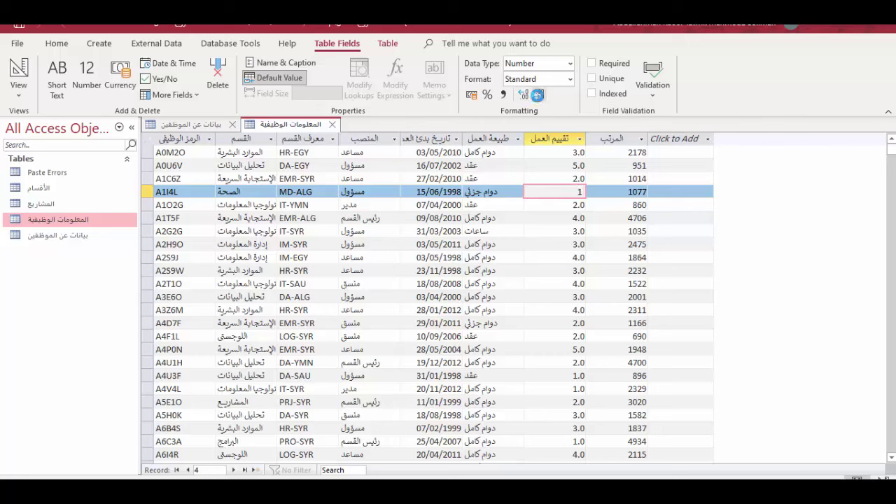
pyautogui.click(540, 95)
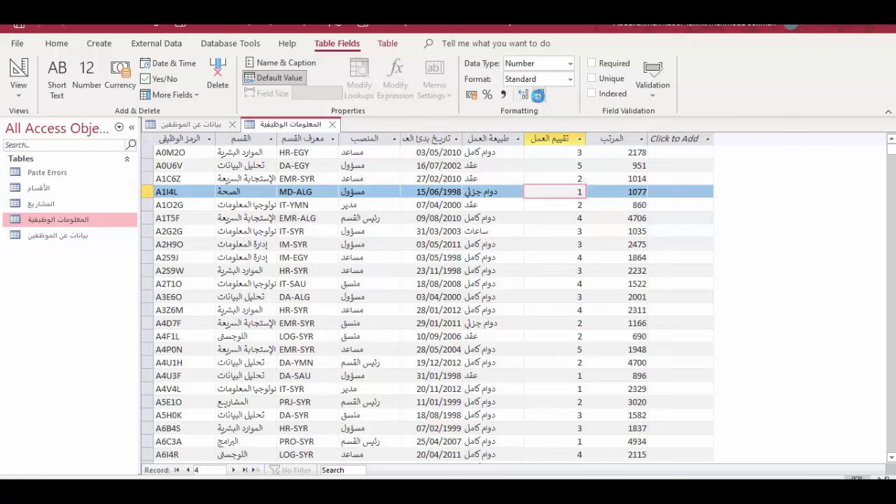
pyautogui.click(505, 300)
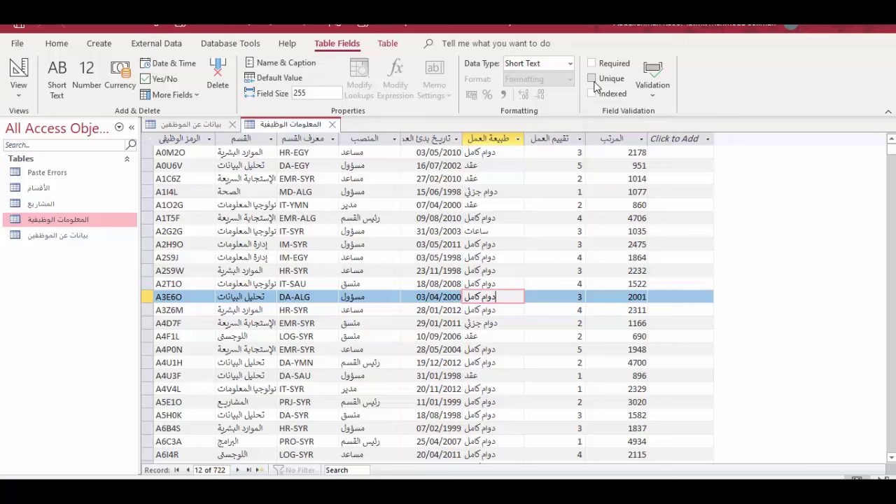
pyautogui.click(594, 81)
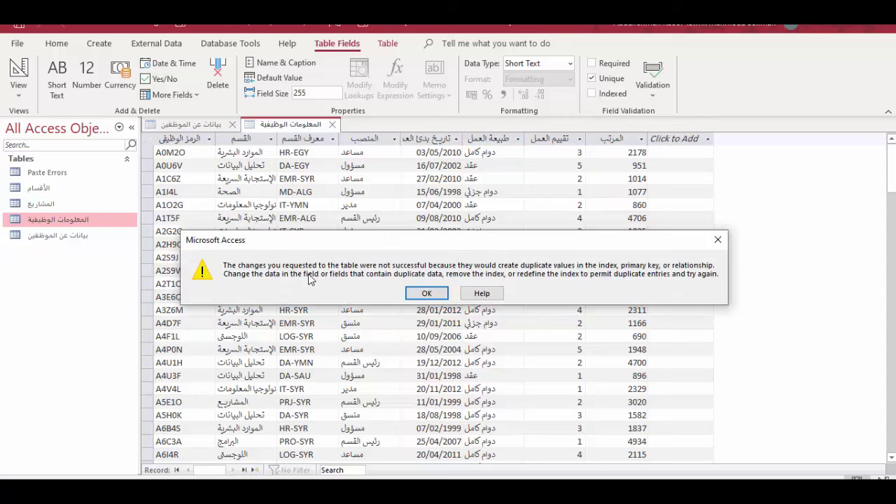
pyautogui.click(426, 293)
pyautogui.click(578, 245)
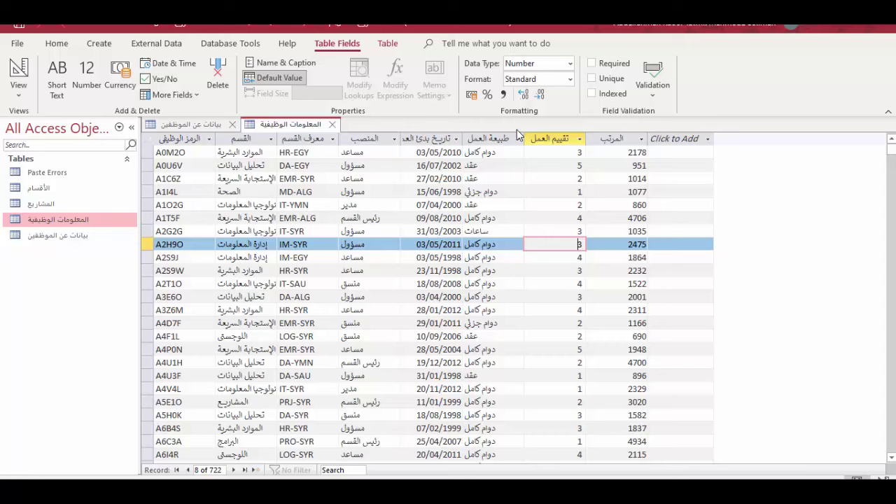